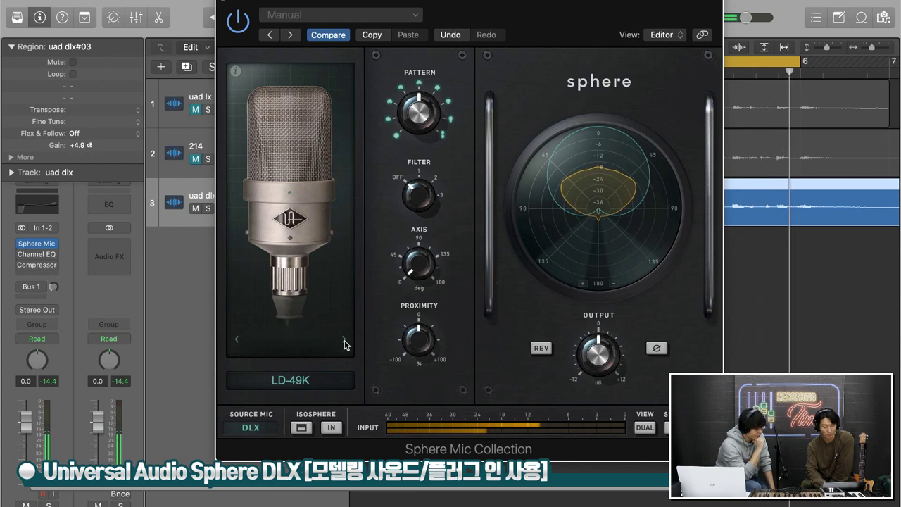
- Audition the LD-67, LD-67 NOS, LD-87 Vintage, LD-87 Modern and LD-87 TK microphone models on the uad dlx track
{"action": "left_click", "coordinate": [343, 342]}
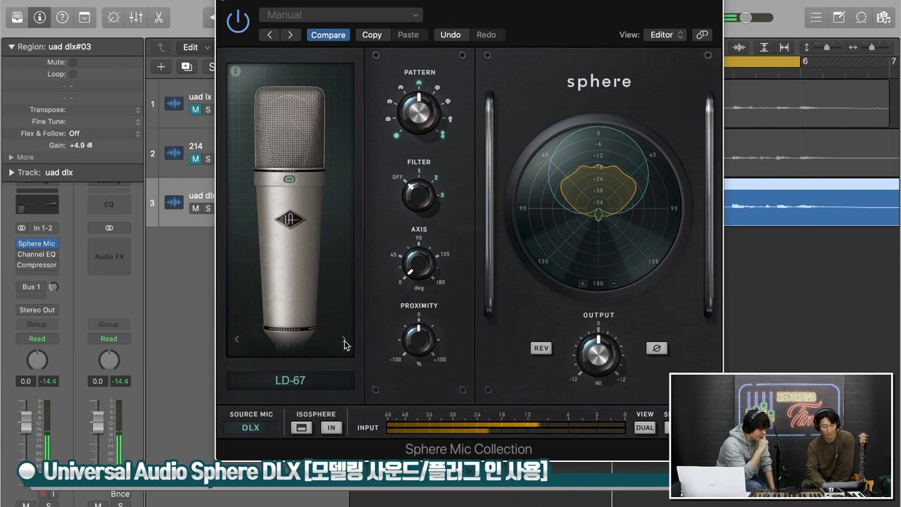
{"action": "left_click", "coordinate": [344, 342]}
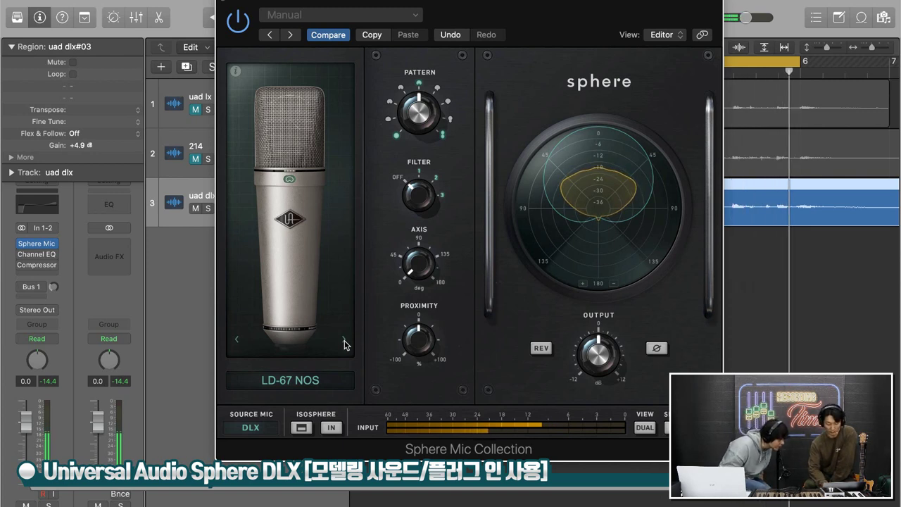
{"action": "left_click", "coordinate": [345, 343]}
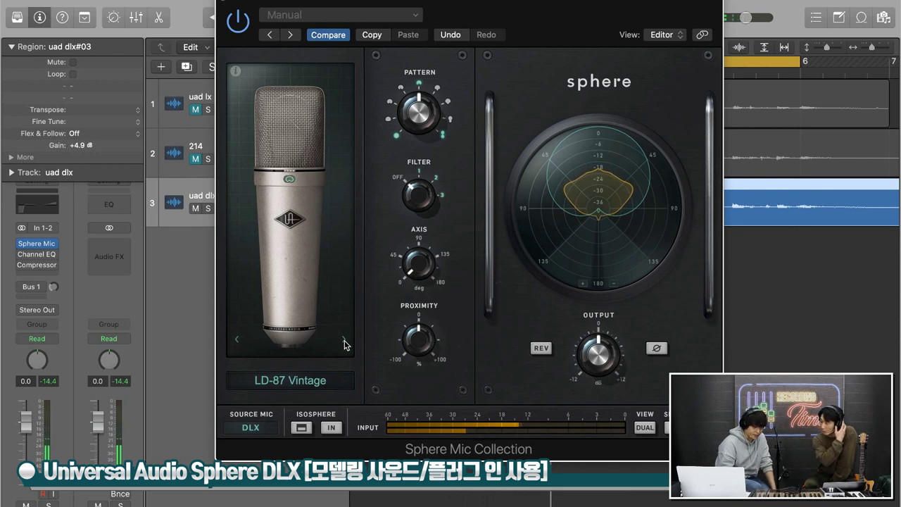
{"action": "left_click", "coordinate": [344, 343]}
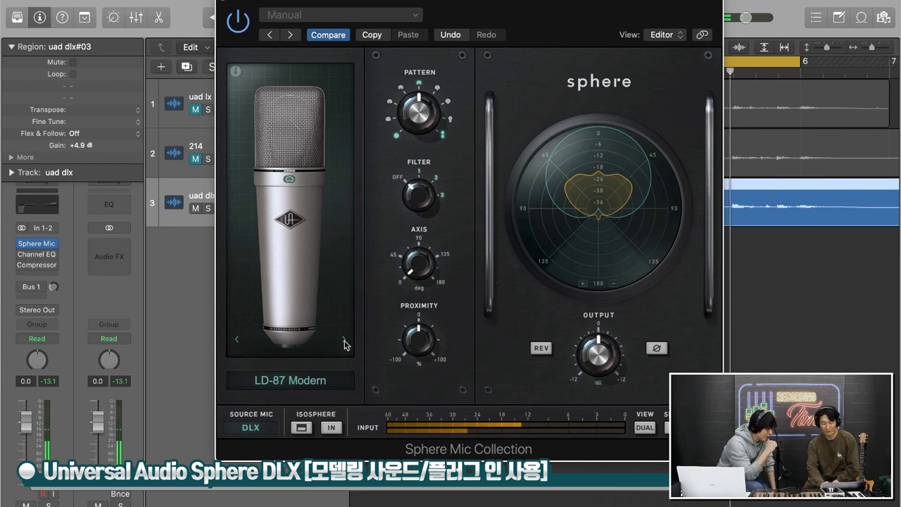
{"action": "left_click", "coordinate": [344, 343]}
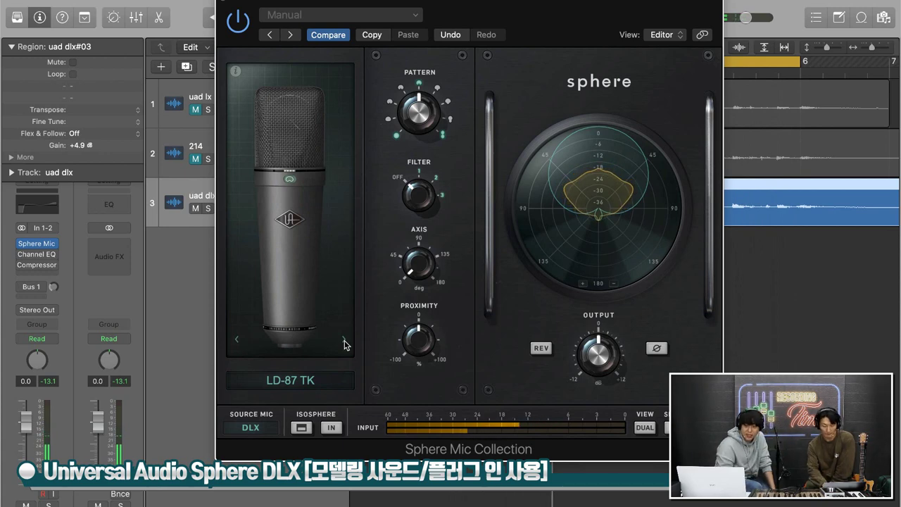
- Audition the large-diaphragm models LD-103, LD-12, LD-251, LD-800, LD-37A, LD-37P and LD-BV1 in order during playback
{"action": "left_click", "coordinate": [345, 343]}
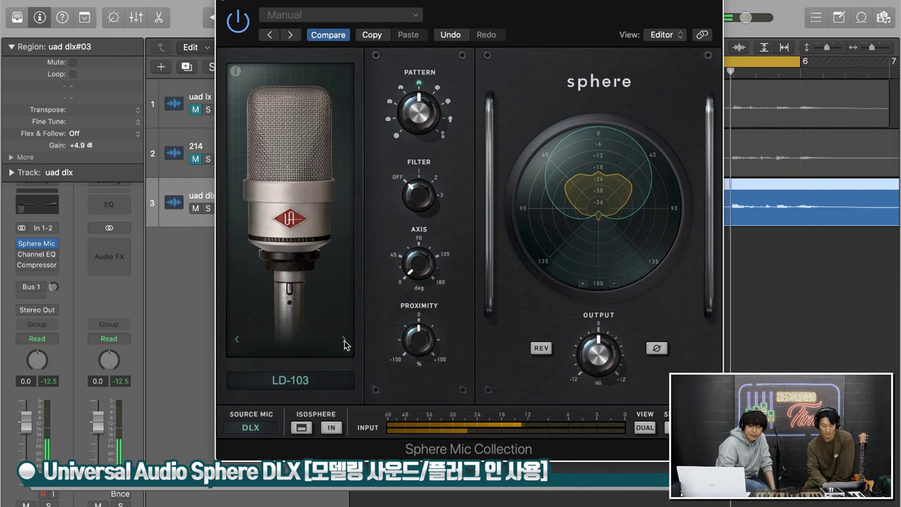
{"action": "left_click", "coordinate": [344, 343]}
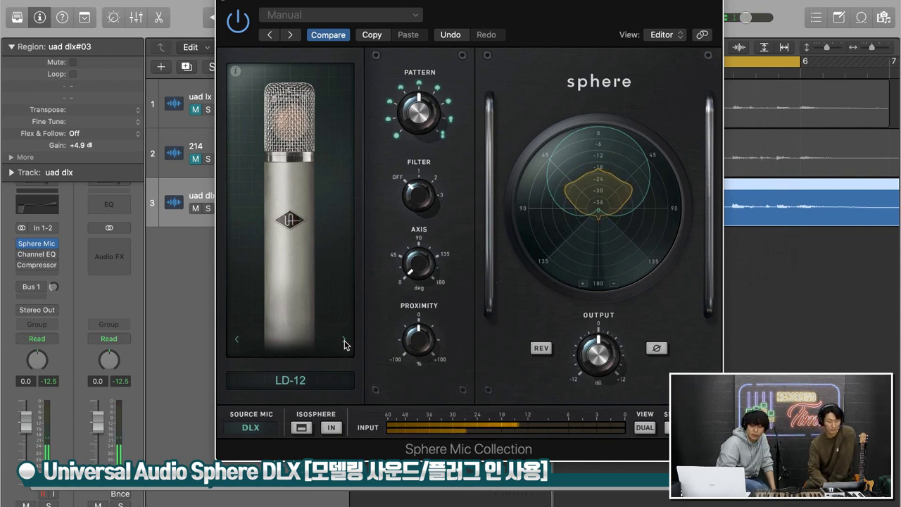
{"action": "left_click", "coordinate": [344, 343]}
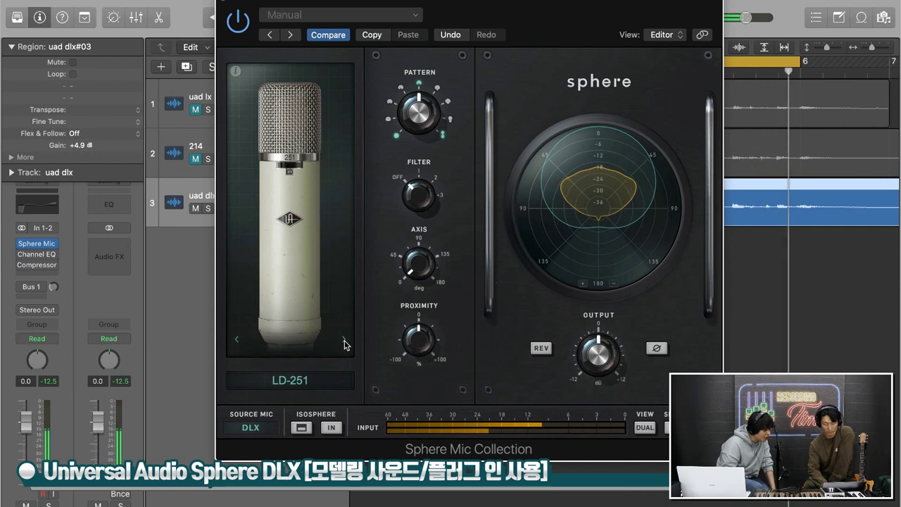
{"action": "left_click", "coordinate": [344, 343]}
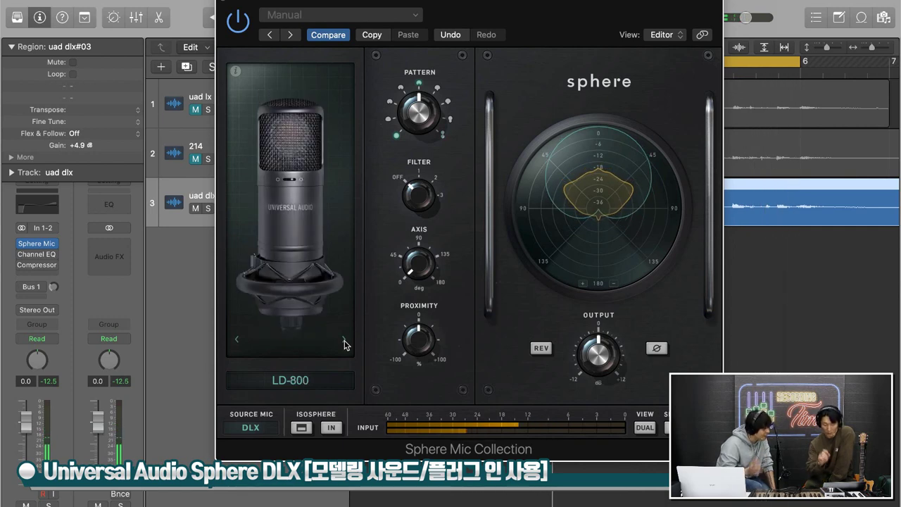
{"action": "left_click", "coordinate": [344, 343]}
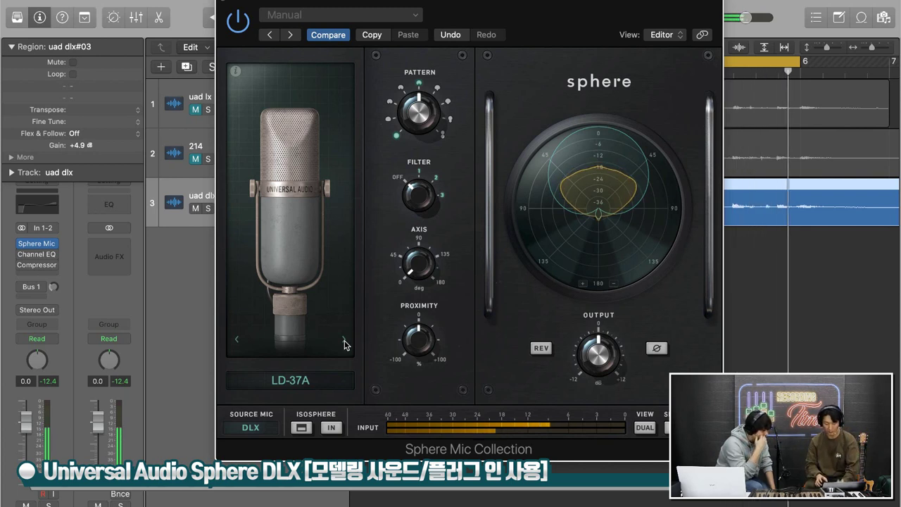
{"action": "left_click", "coordinate": [345, 342]}
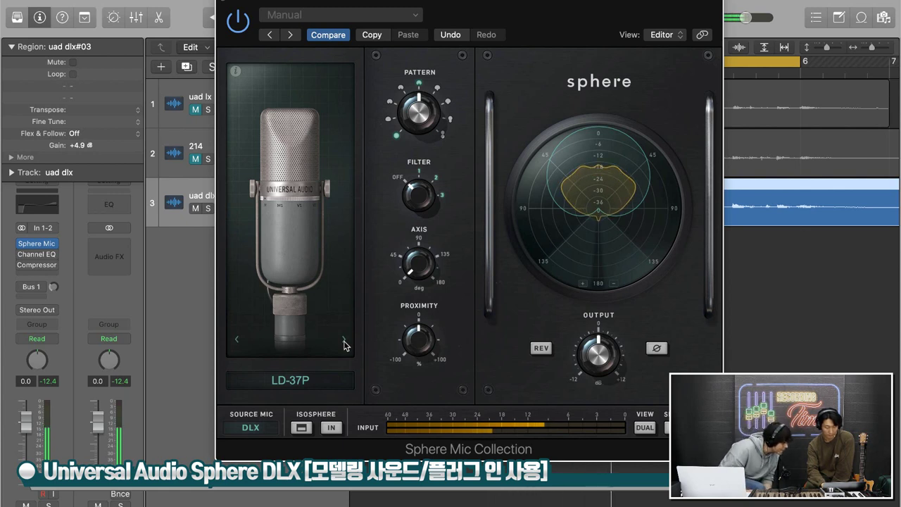
{"action": "left_click", "coordinate": [344, 342]}
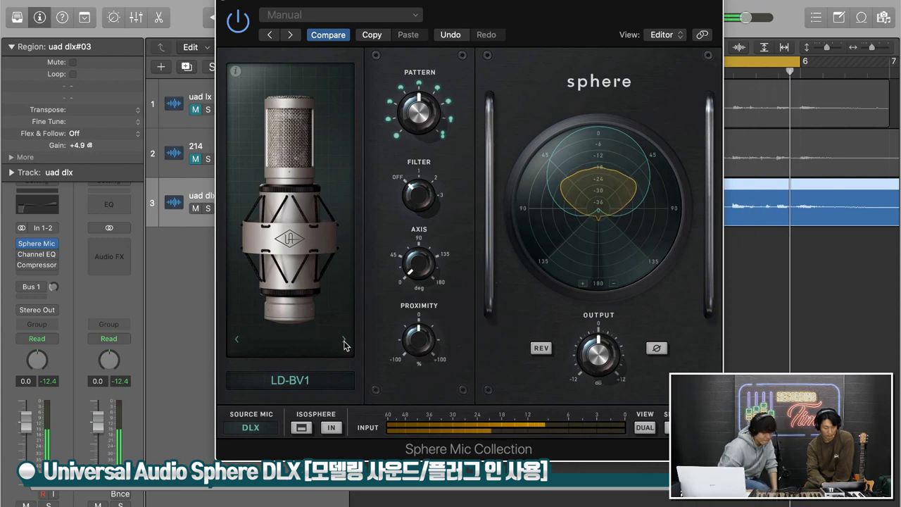
- Compare the LD-414 Brass, Nylon, US and T2 models, plus the LD-563 and LD-017T
{"action": "left_click", "coordinate": [344, 343]}
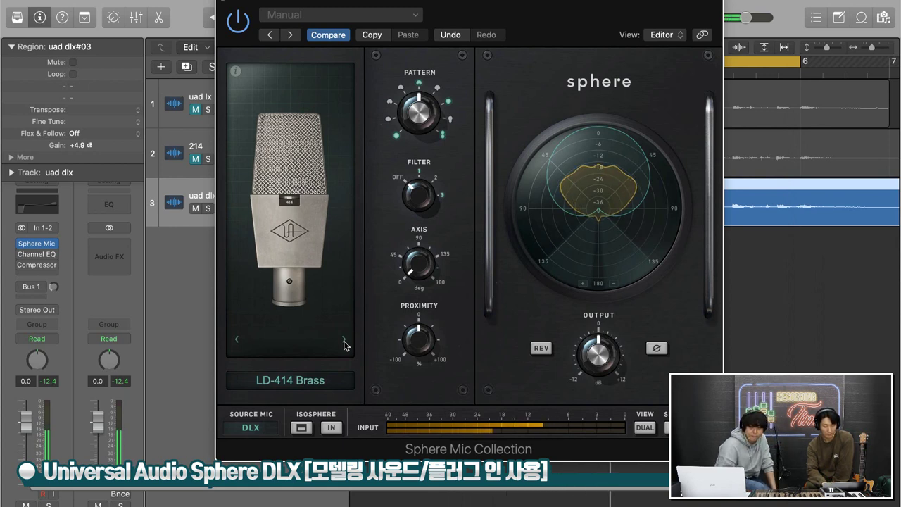
{"action": "left_click", "coordinate": [345, 343]}
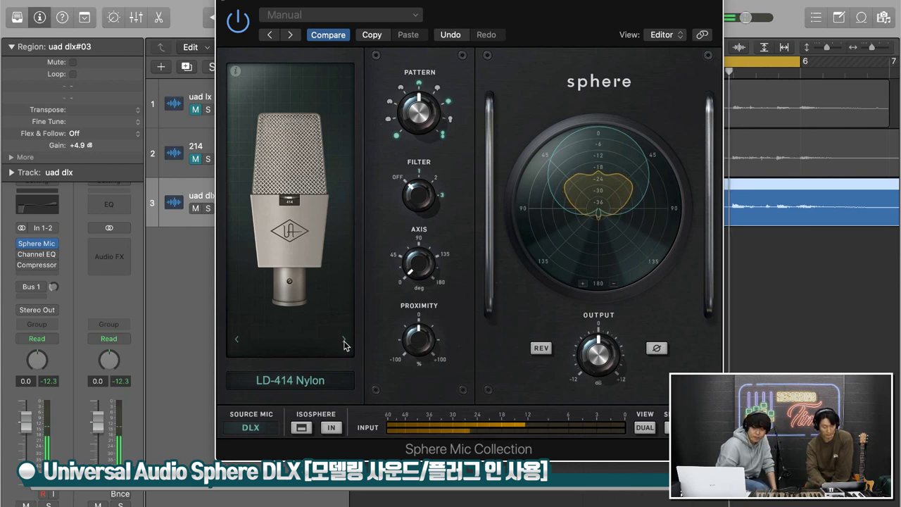
{"action": "left_click", "coordinate": [344, 342]}
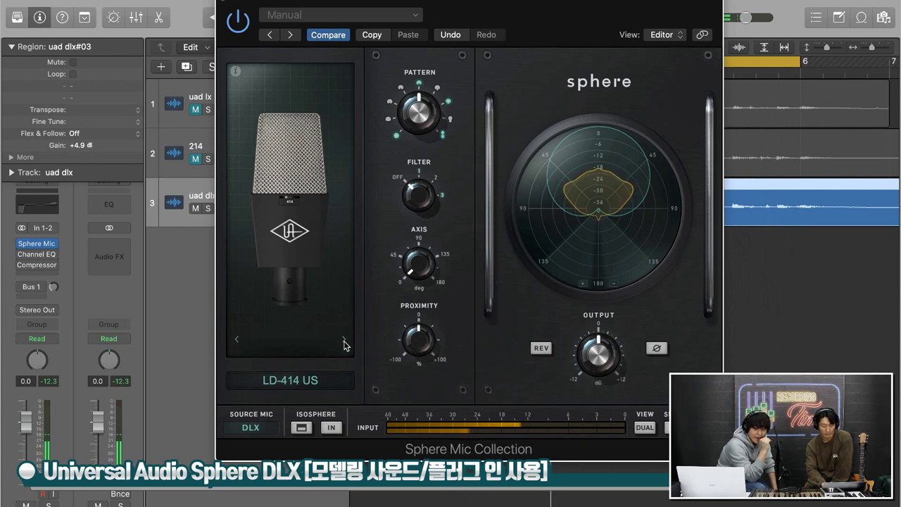
{"action": "left_click", "coordinate": [344, 342]}
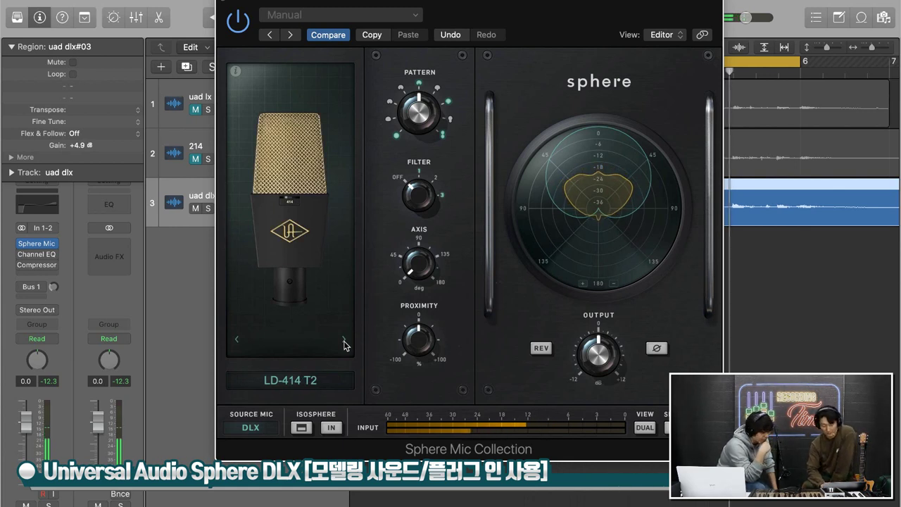
{"action": "left_click", "coordinate": [344, 343]}
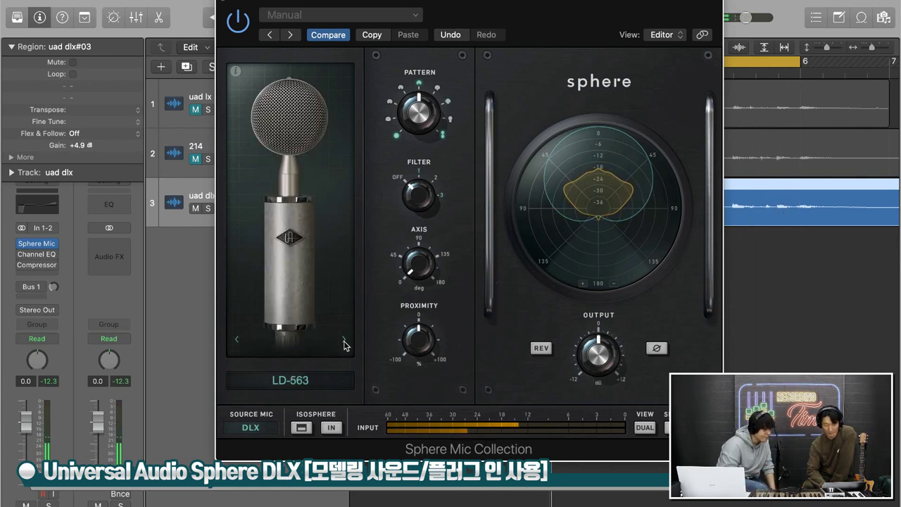
{"action": "left_click", "coordinate": [345, 343]}
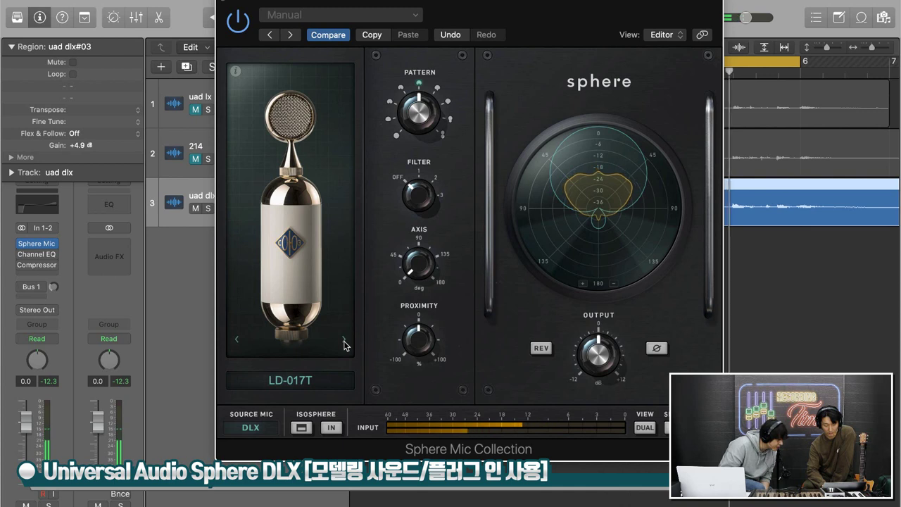
- Audition the SD-451 and SD-416 models and the ribbon models RB-4038, RB-77DX Satin, RB-77DX Umber, RB-121 and RB-160
{"action": "left_click", "coordinate": [344, 341]}
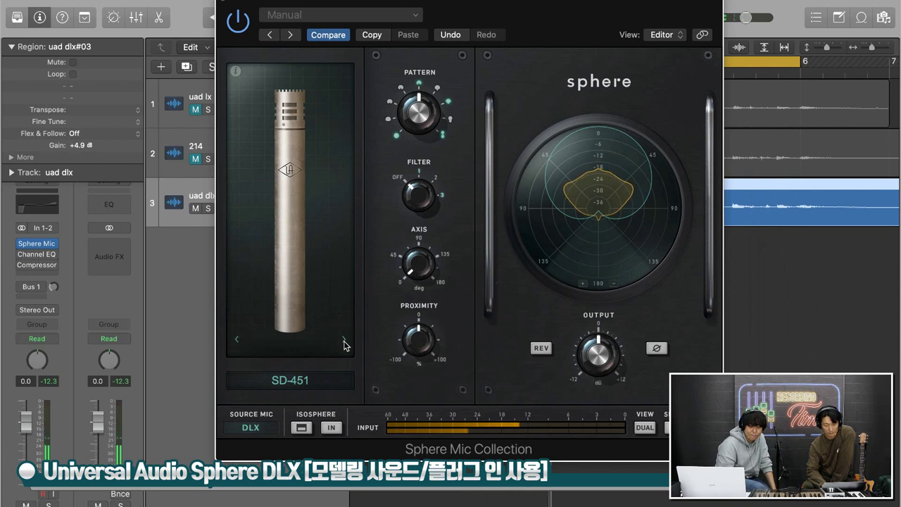
{"action": "left_click", "coordinate": [344, 342]}
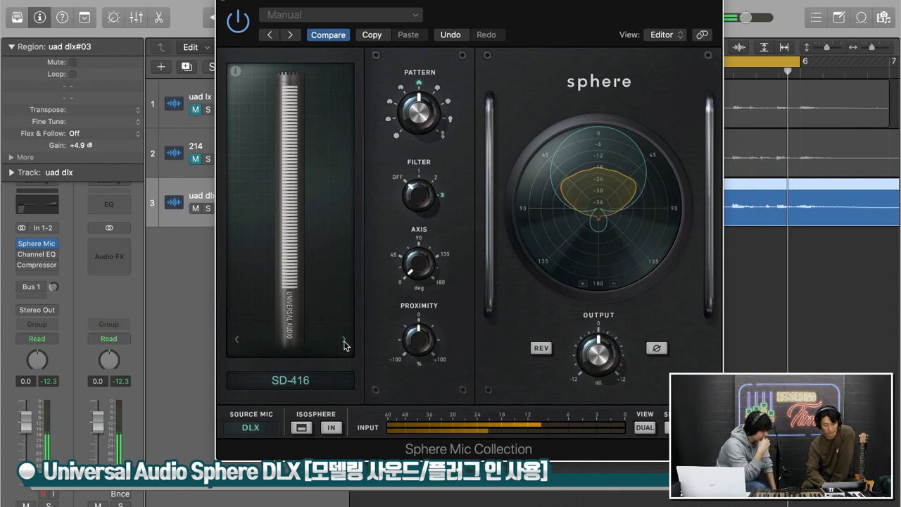
{"action": "left_click", "coordinate": [344, 342]}
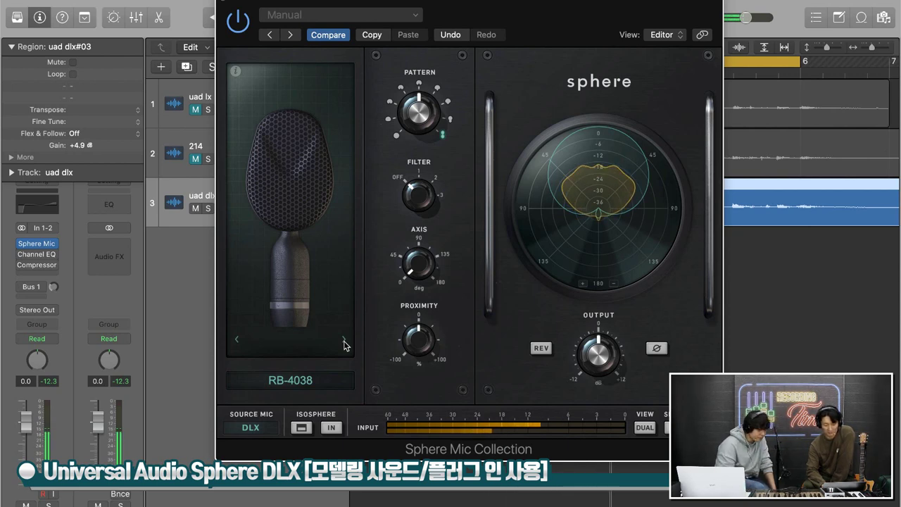
{"action": "left_click", "coordinate": [344, 342]}
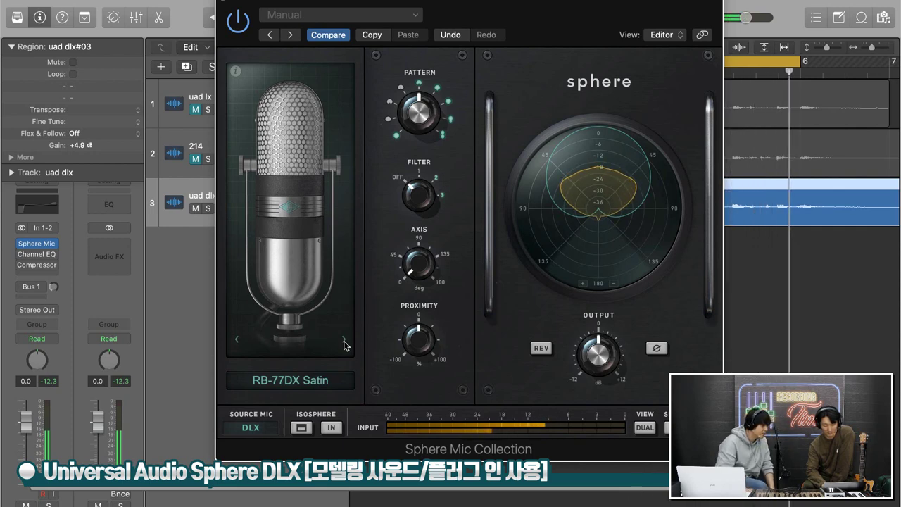
{"action": "left_click", "coordinate": [344, 342]}
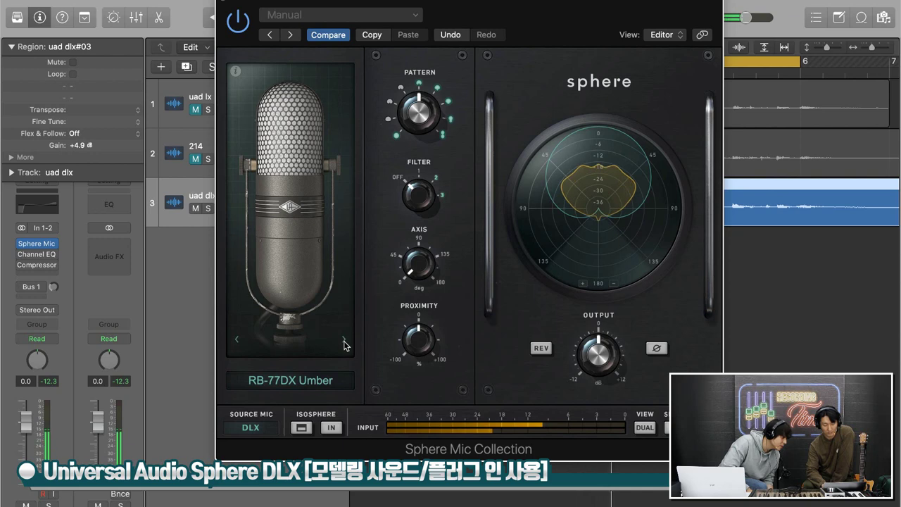
{"action": "left_click", "coordinate": [344, 342]}
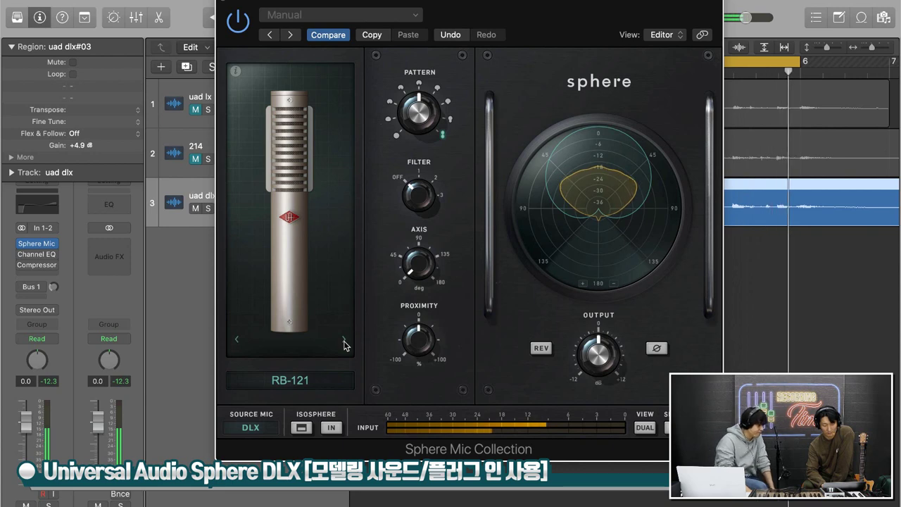
{"action": "left_click", "coordinate": [344, 342]}
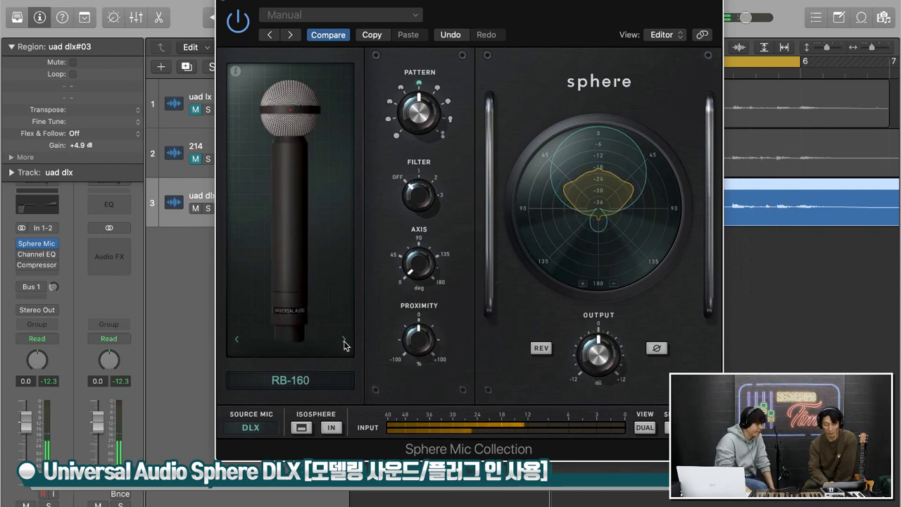
- Audition the dynamic microphone models DN-57, DN-7, DN-20, DN-409N and DN-409U one after another
{"action": "left_click", "coordinate": [344, 343]}
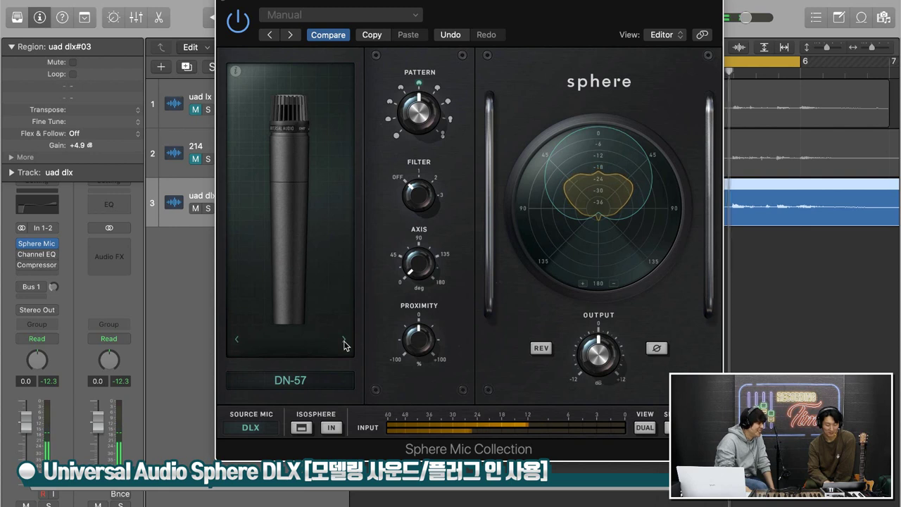
{"action": "left_click", "coordinate": [345, 343]}
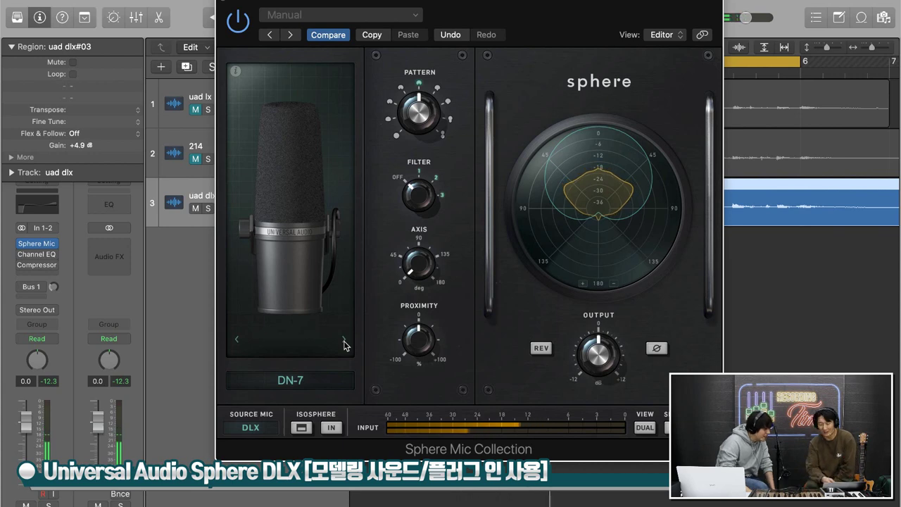
{"action": "left_click", "coordinate": [344, 343]}
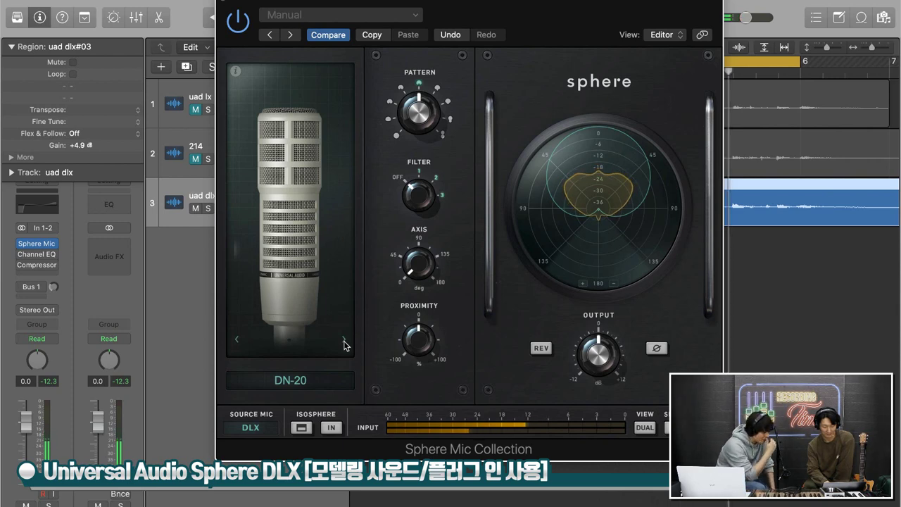
{"action": "left_click", "coordinate": [344, 343]}
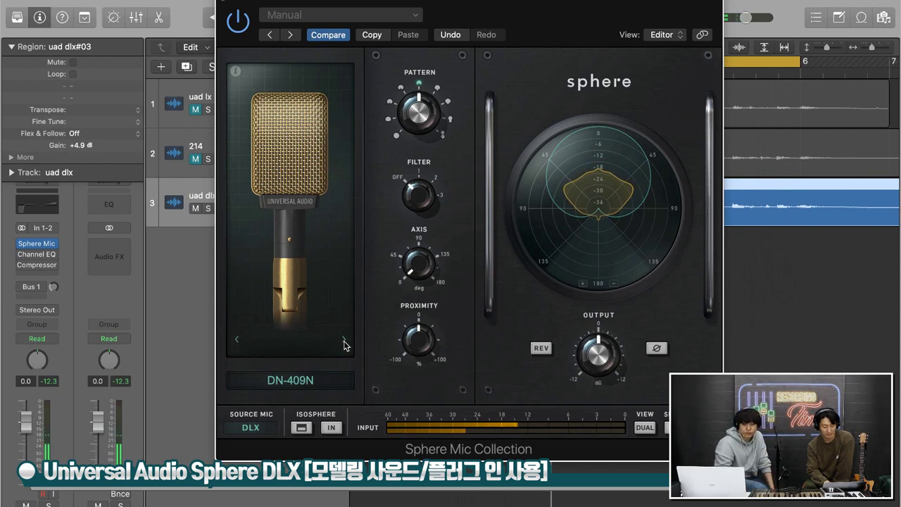
{"action": "left_click", "coordinate": [344, 342]}
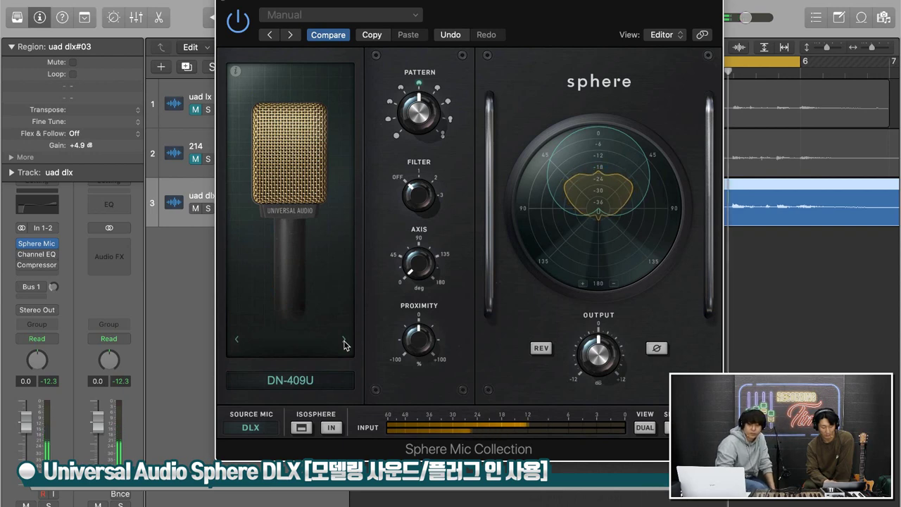
- Compare the DN-421N, DN-421S, DN-421B, DN-12A and DN-12E dynamic models on the looping recording
{"action": "left_click", "coordinate": [344, 343]}
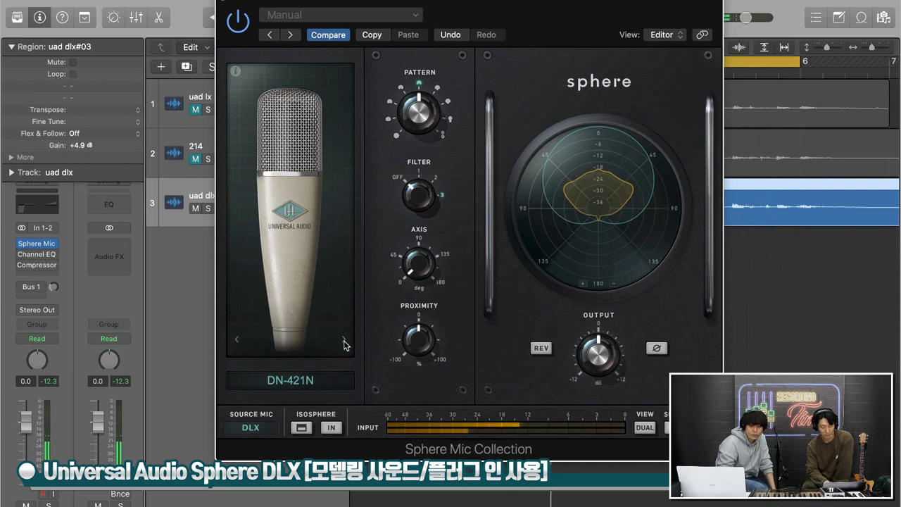
{"action": "left_click", "coordinate": [345, 342]}
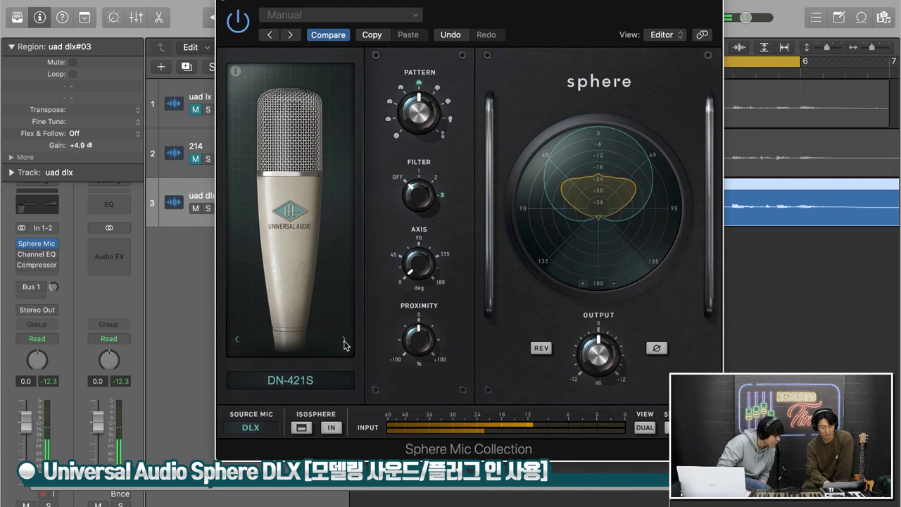
{"action": "left_click", "coordinate": [344, 342]}
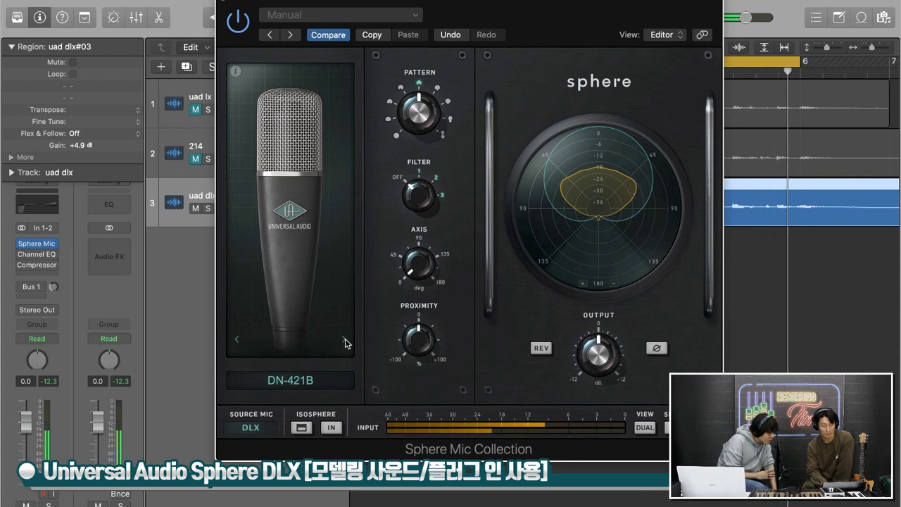
{"action": "left_click", "coordinate": [345, 343]}
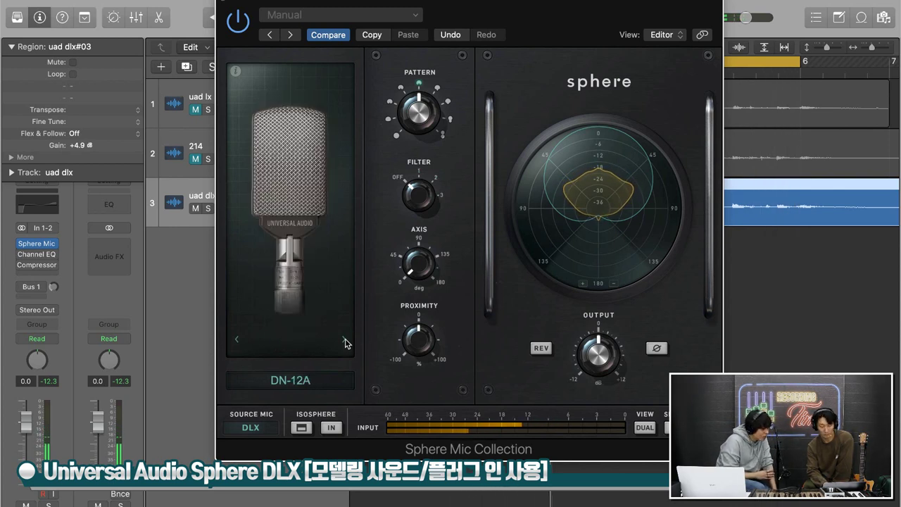
{"action": "left_click", "coordinate": [345, 341]}
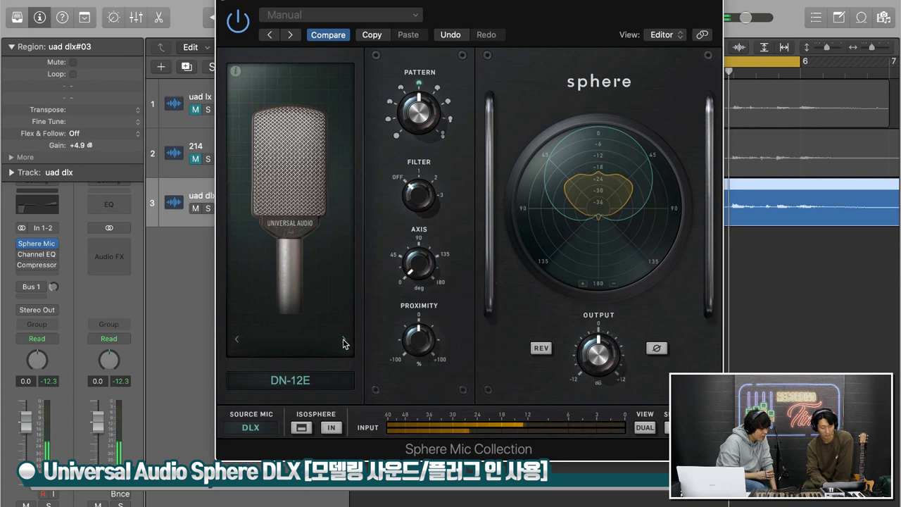
- Audition Sphere Linear, Sphere Diffuse and Sphere Direct, and set the microphone model to LD-47K
{"action": "left_click", "coordinate": [344, 341]}
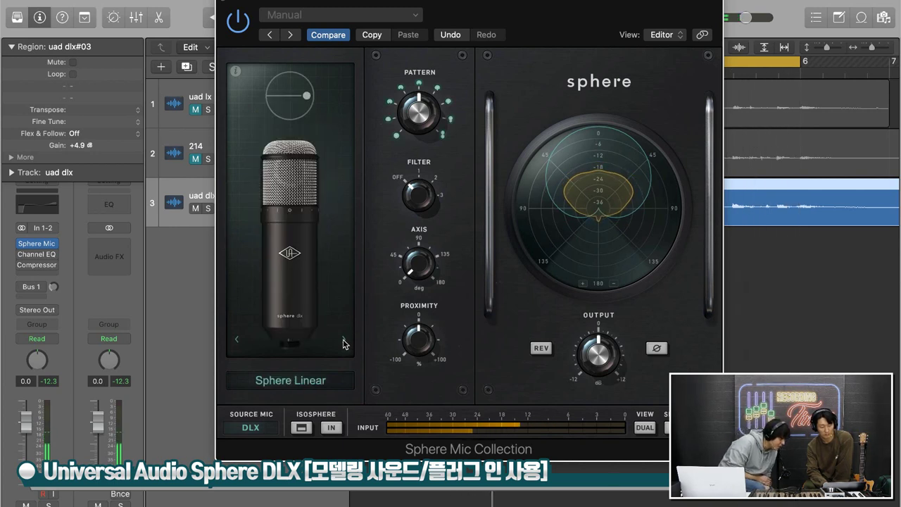
{"action": "left_click", "coordinate": [344, 341]}
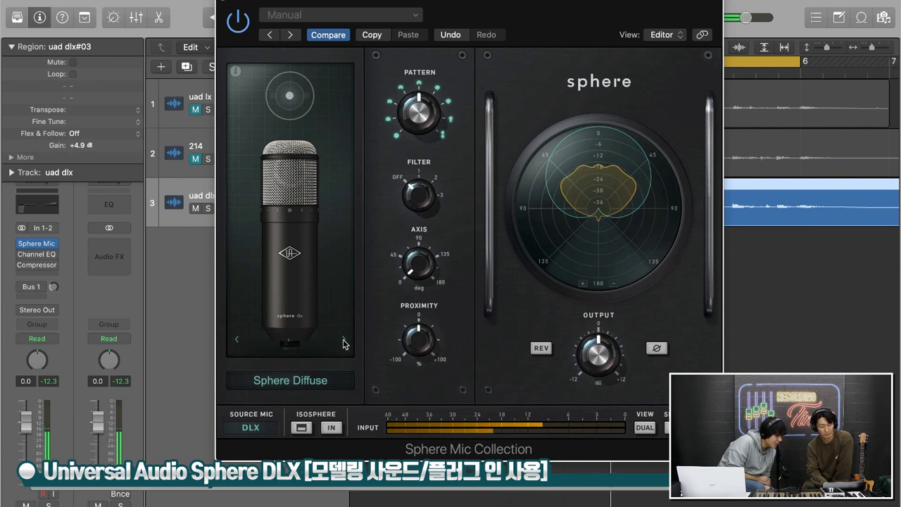
{"action": "left_click", "coordinate": [344, 341]}
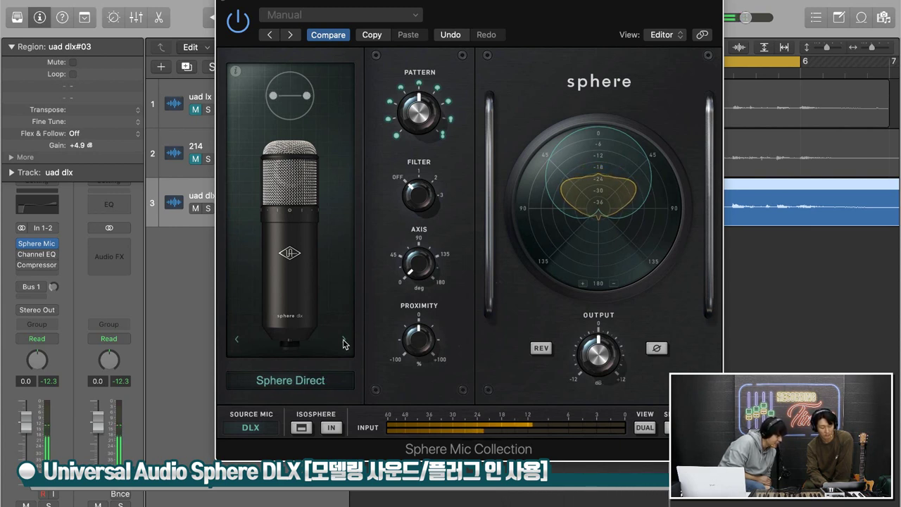
{"action": "left_click", "coordinate": [344, 341]}
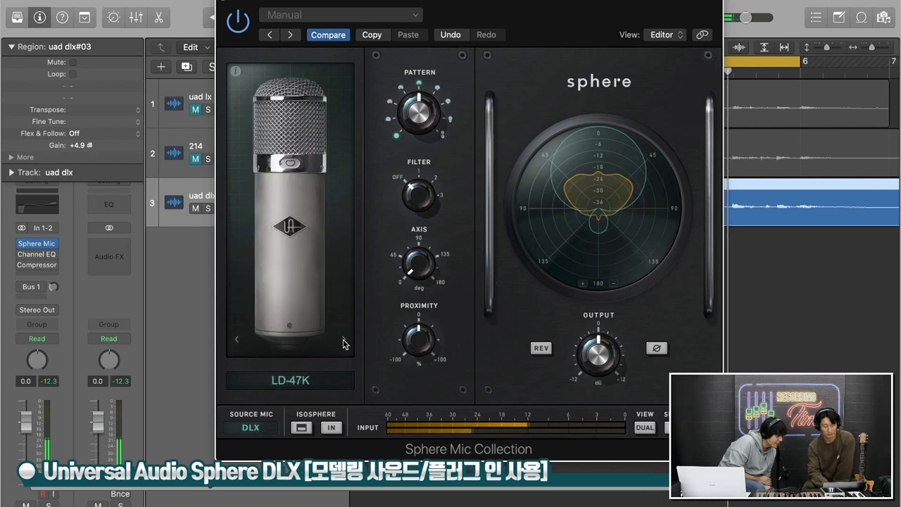